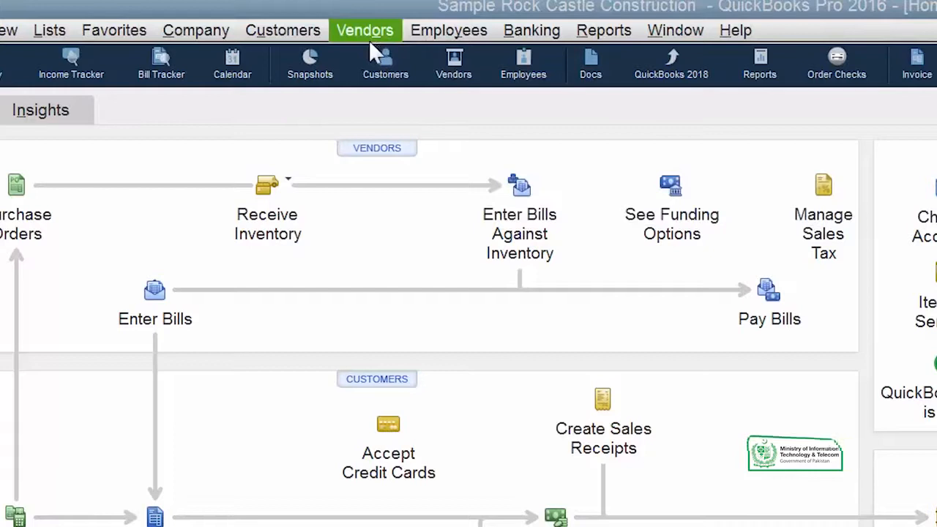
# Open the Vendor Center
pyautogui.click(454, 73)
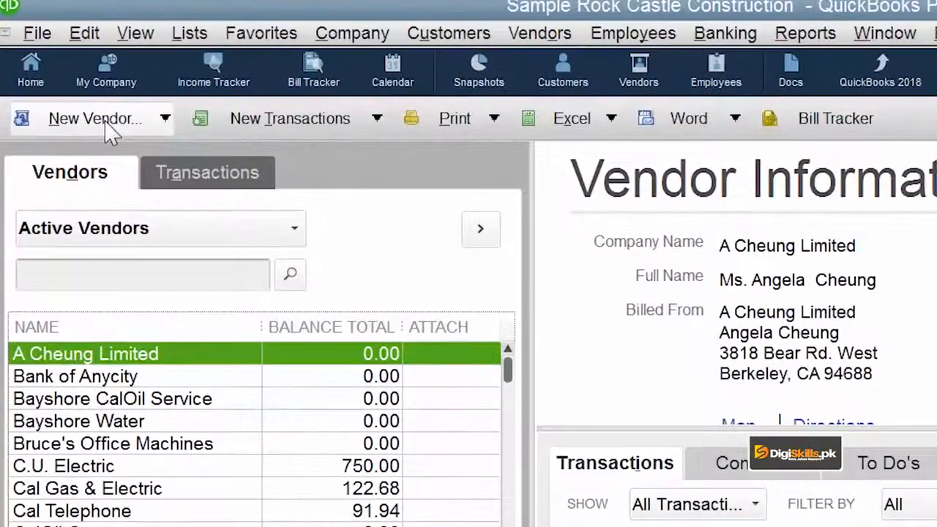
pyautogui.click(110, 120)
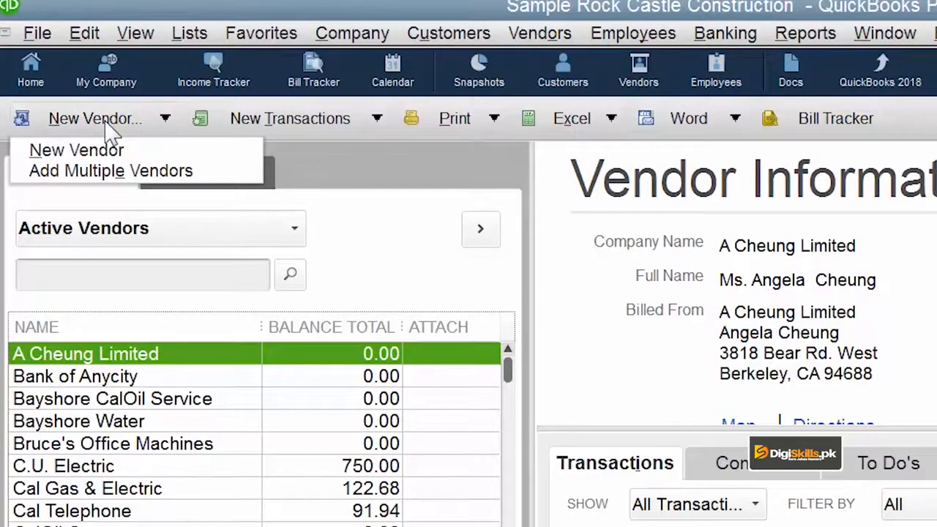
pyautogui.click(113, 174)
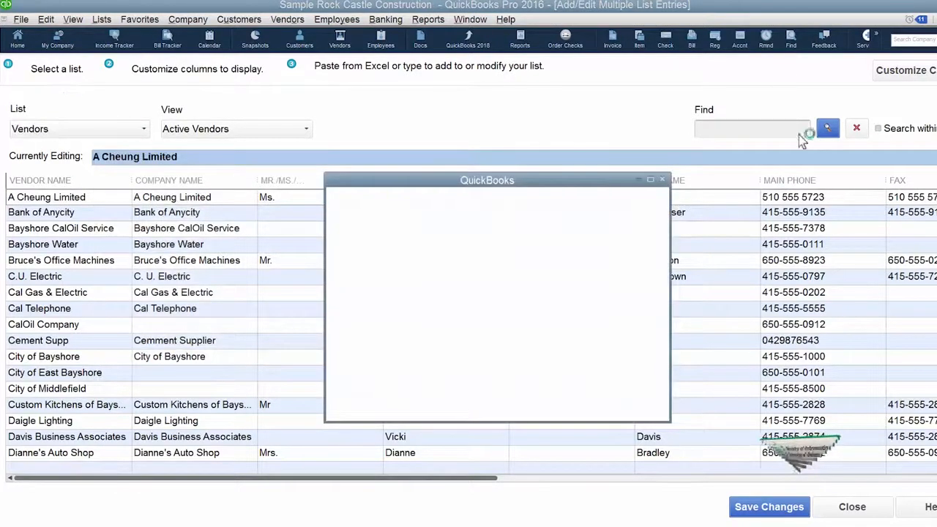
pyautogui.click(662, 180)
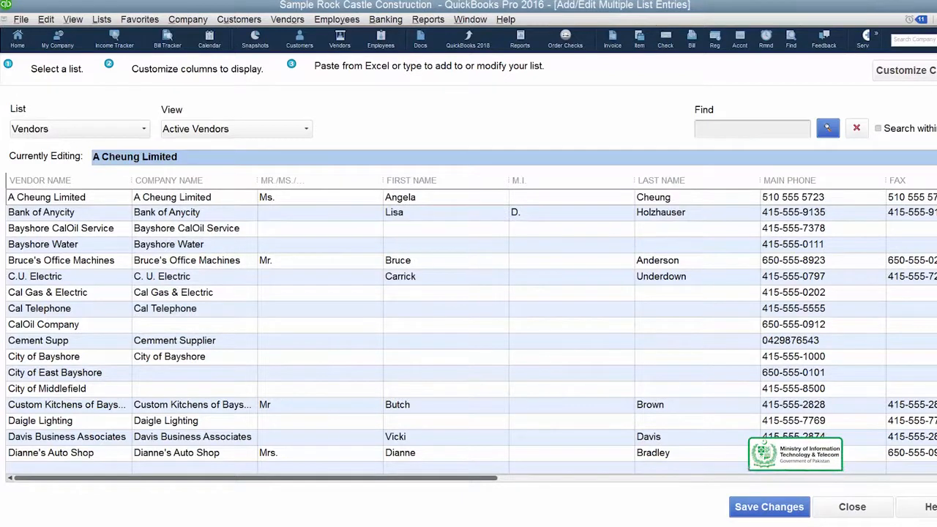
pyautogui.scroll(-20, 469, 329)
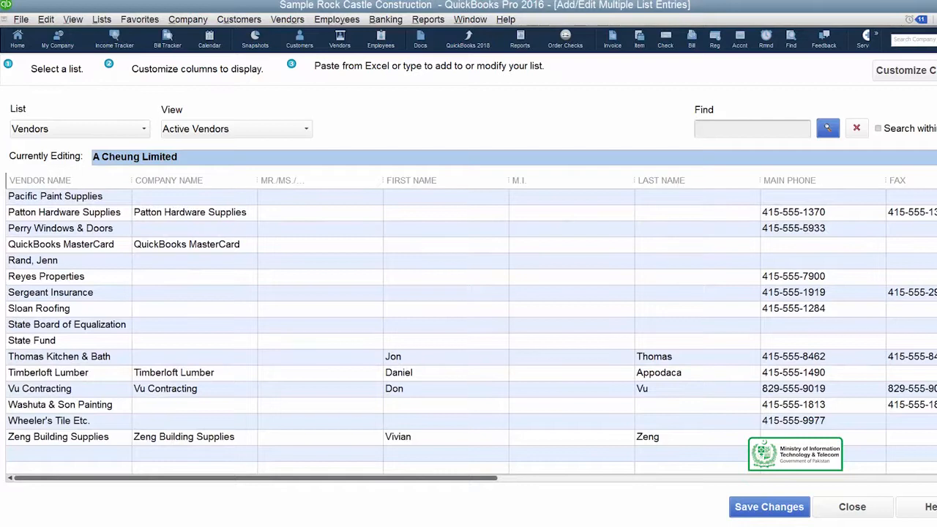
pyautogui.click(103, 453)
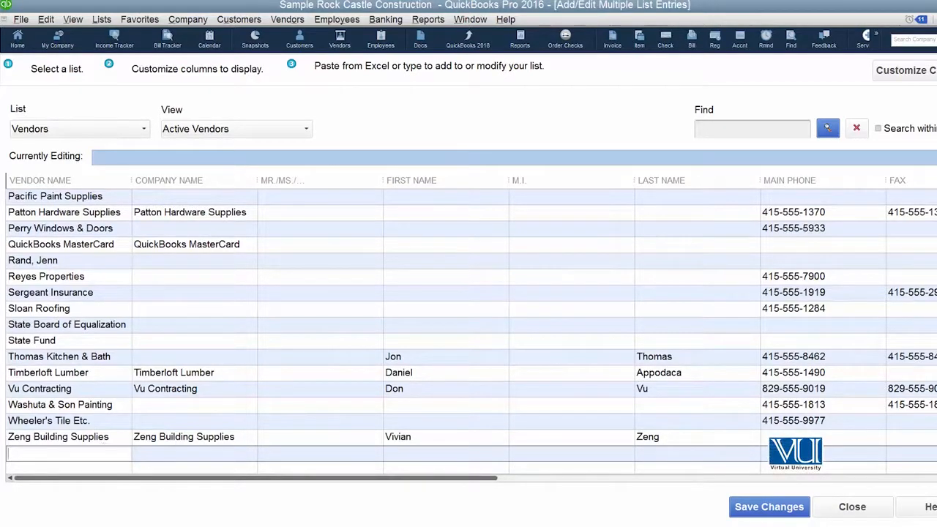
pyautogui.click(934, 20)
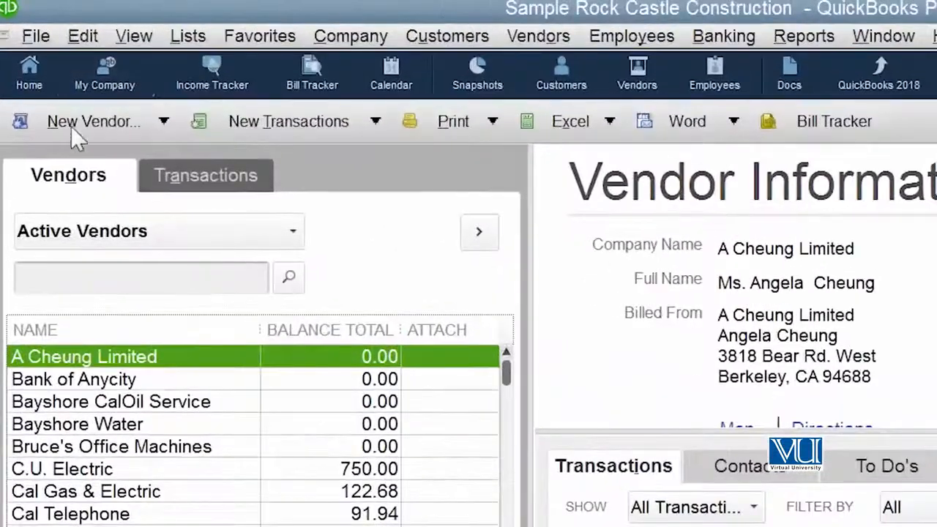
pyautogui.click(80, 132)
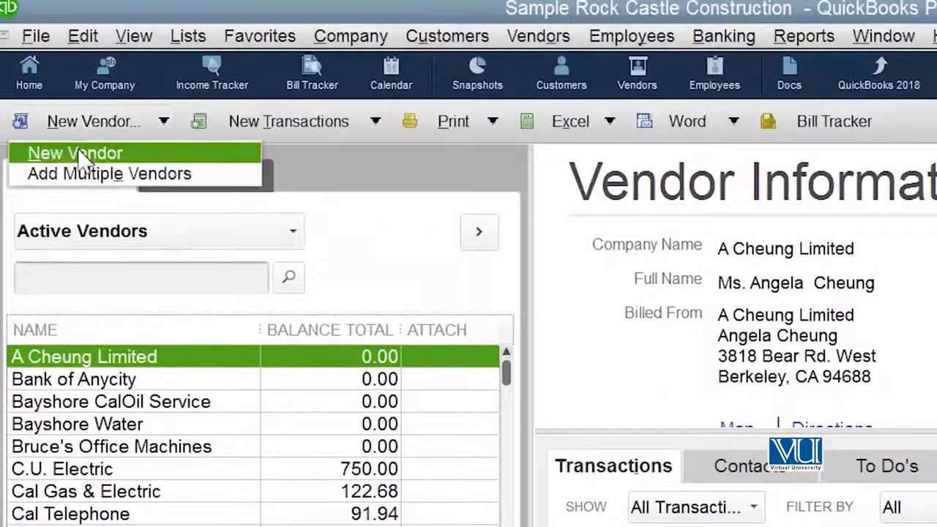
pyautogui.click(79, 155)
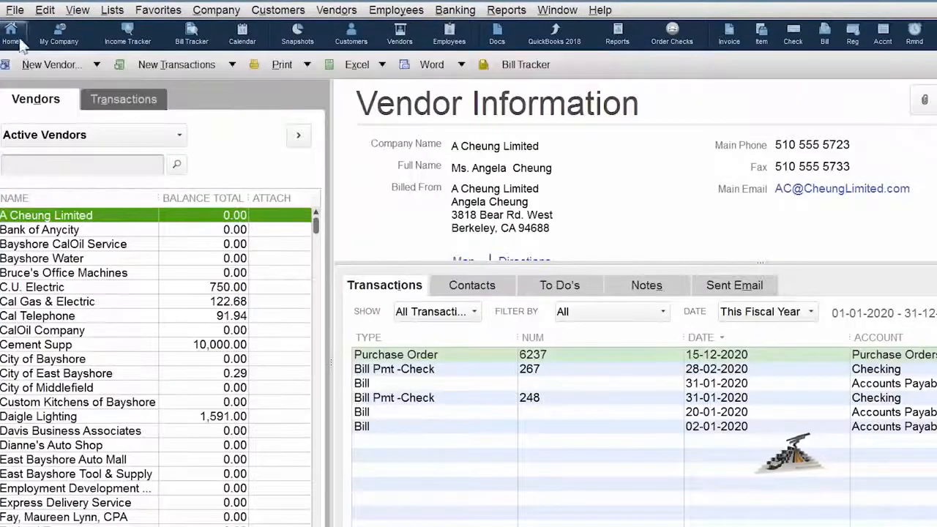
# Open the multiple-vendor entry list and go to the empty row after the last vendor
pyautogui.click(34, 68)
pyautogui.click(41, 97)
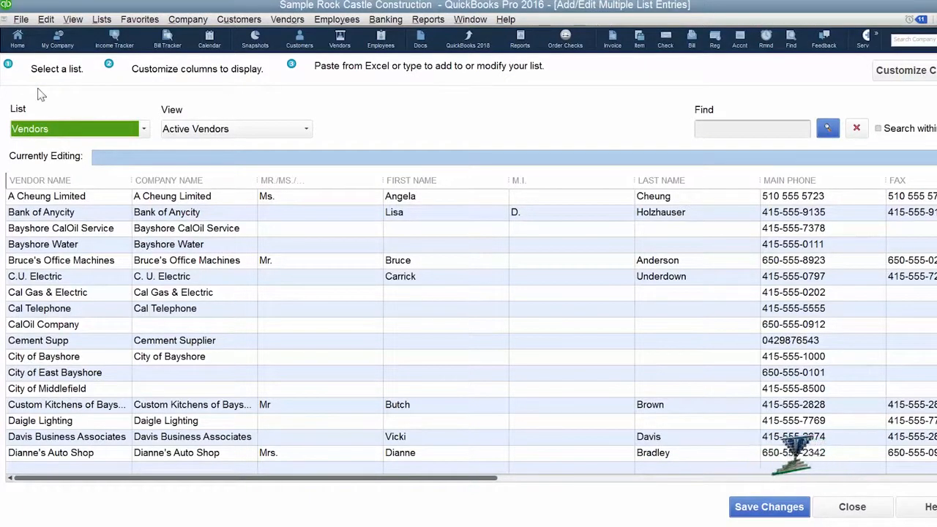
pyautogui.moveTo(936, 234); pyautogui.dragTo(876, 521)
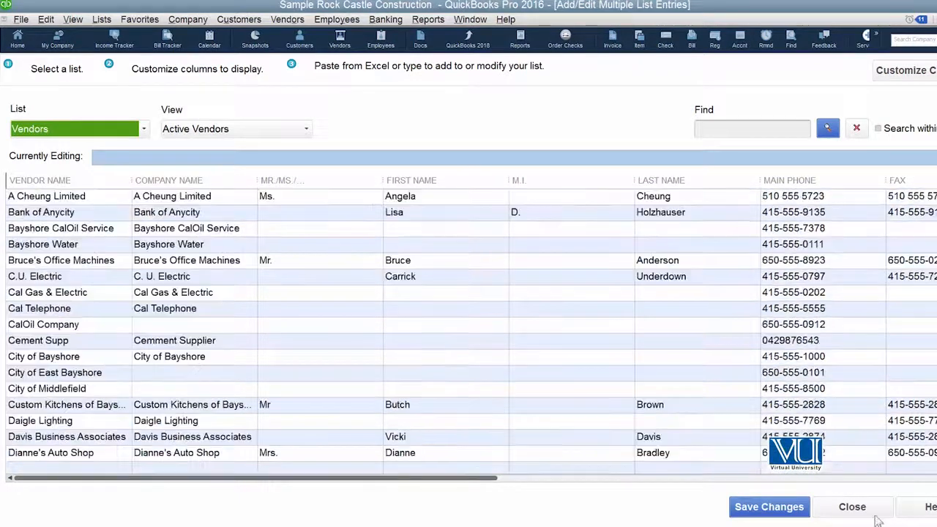
pyautogui.moveTo(936, 505); pyautogui.dragTo(936, 446)
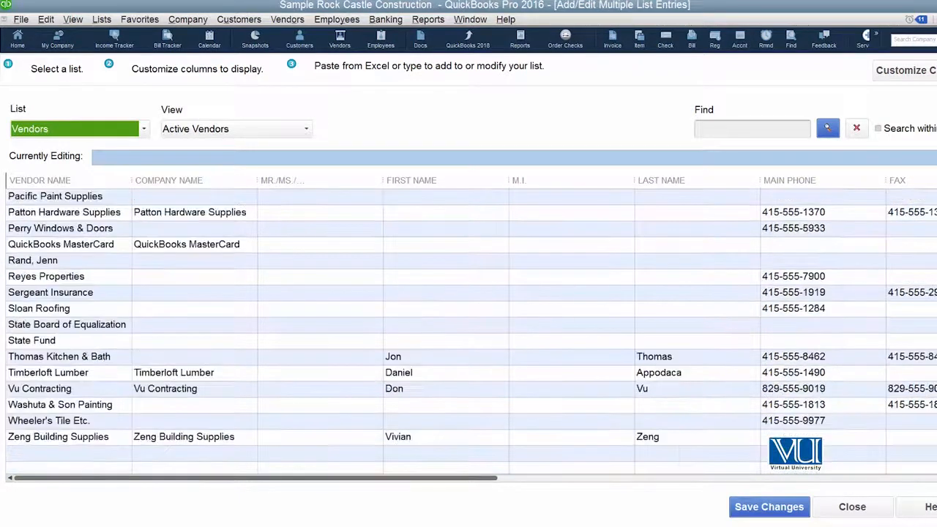
# Add a new vendor row beneath Zeng Building Supplies with Zee Steel Mills as both vendor name and company name
pyautogui.click(105, 453)
pyautogui.write('Zee Steel Mills')
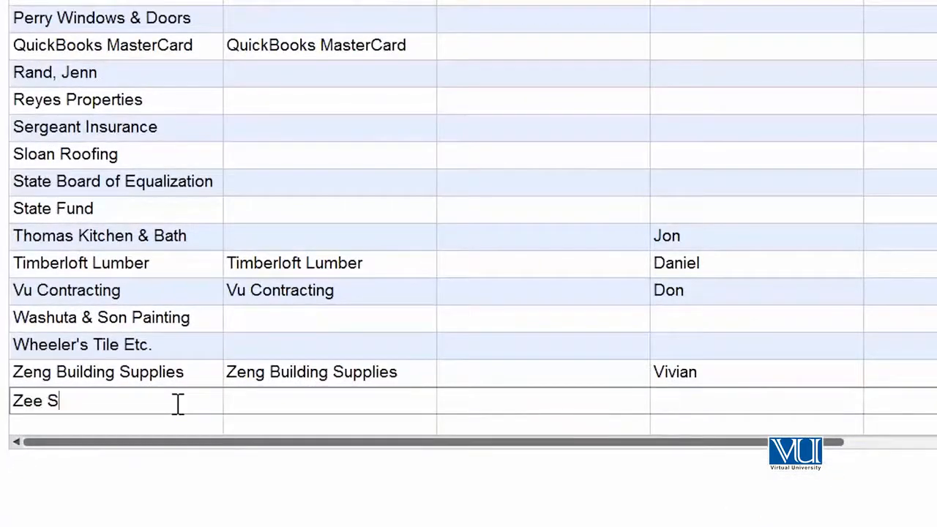
pyautogui.press('Tab')
pyautogui.write('Zee Steel')
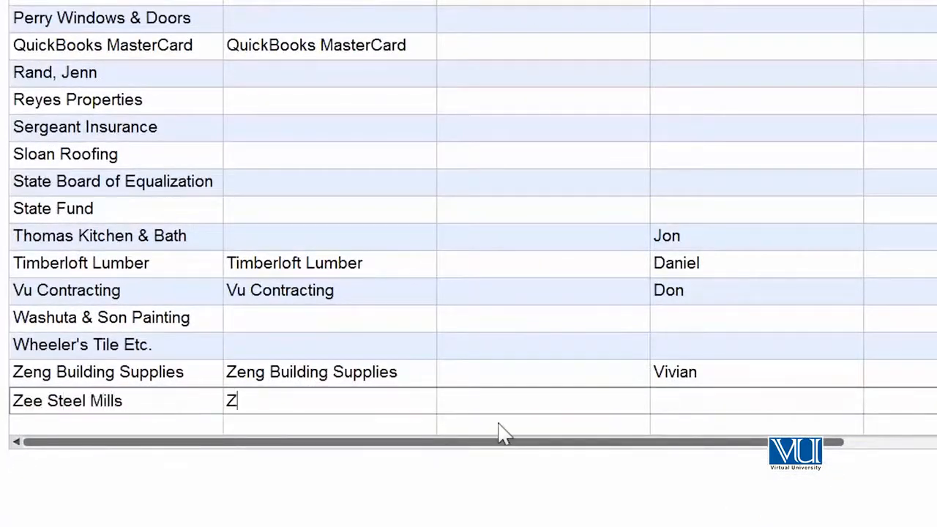
pyautogui.write(' Mills')
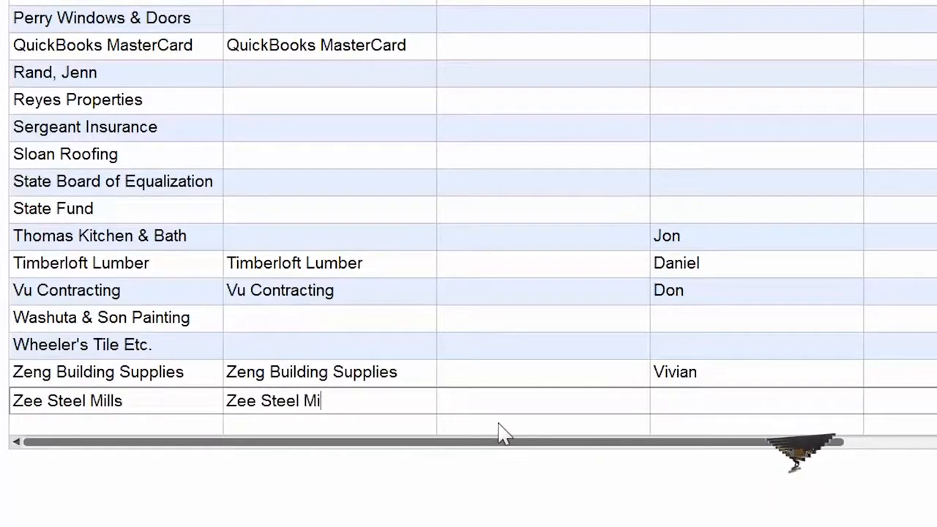
# Enter the contact's first name and the first two address lines for Zee Steel Mills
pyautogui.click(737, 402)
pyautogui.write('Zeeshan')
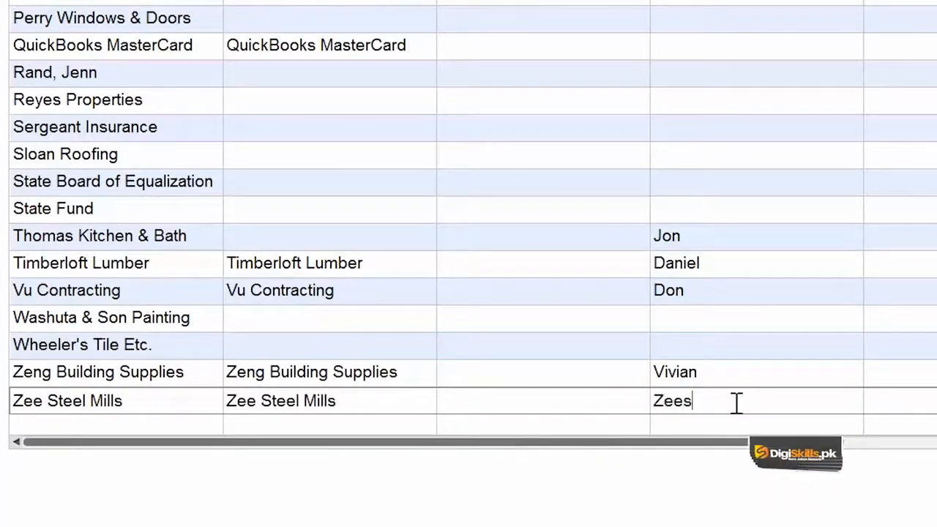
pyautogui.press('Tab')
pyautogui.write('M')
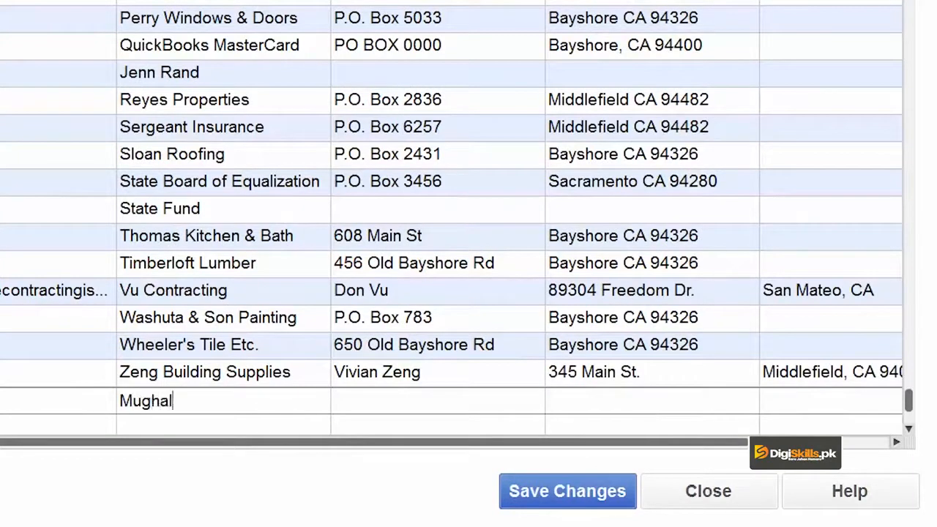
pyautogui.press('Tab')
pyautogui.write('Lahore')
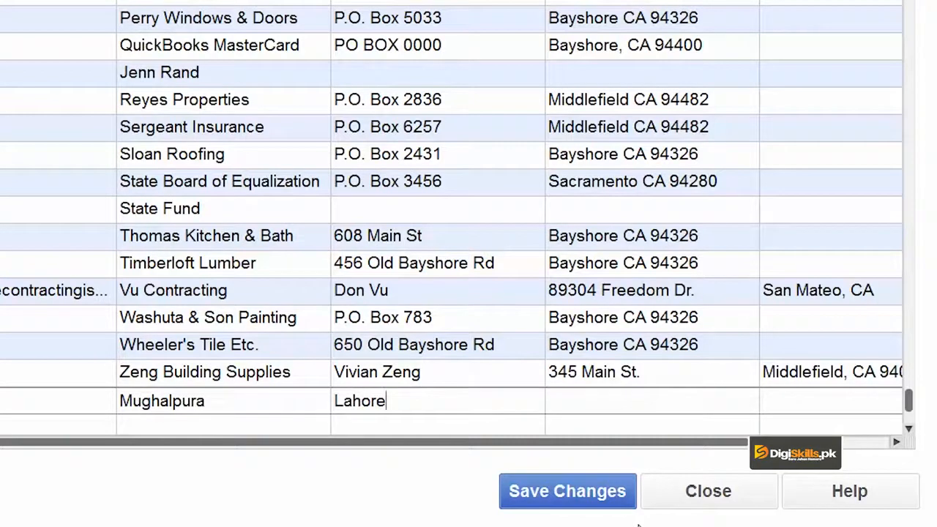
pyautogui.moveTo(706, 442); pyautogui.dragTo(819, 476)
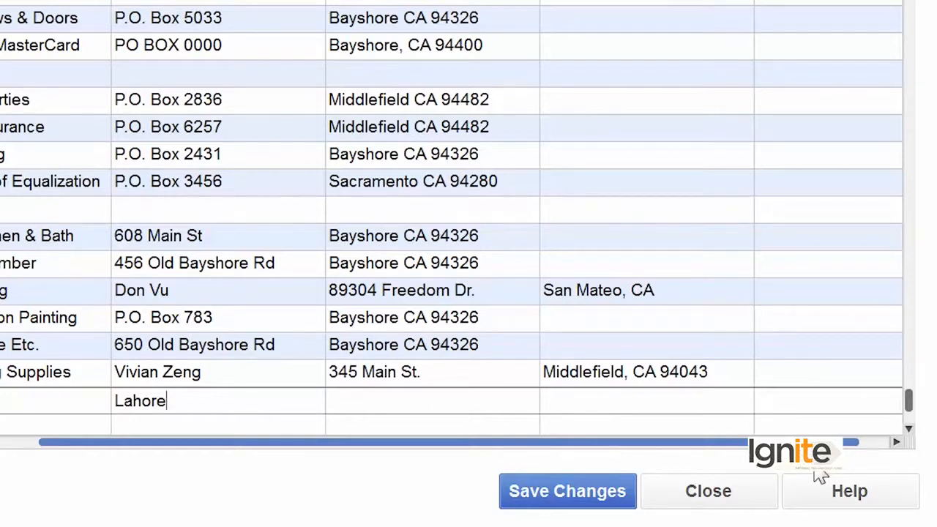
pyautogui.moveTo(819, 476); pyautogui.dragTo(550, 474)
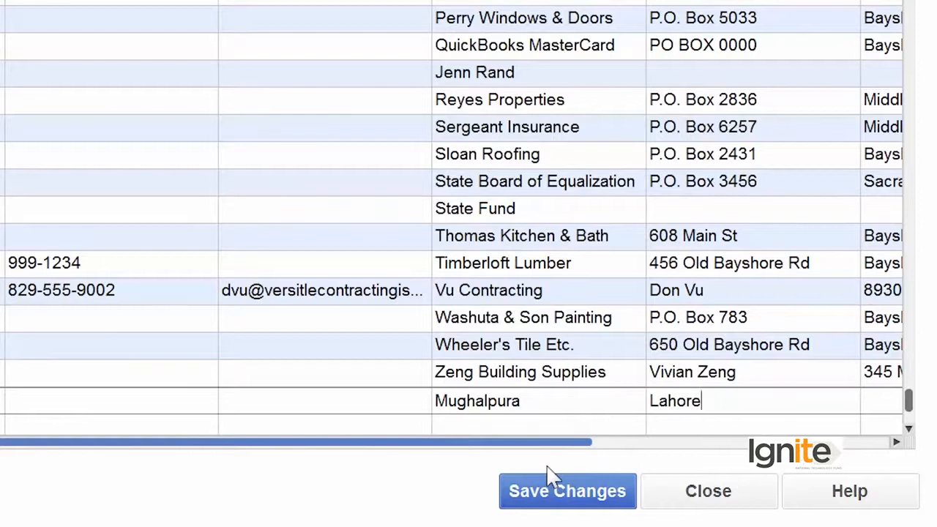
pyautogui.hscroll(5, 648, 289)
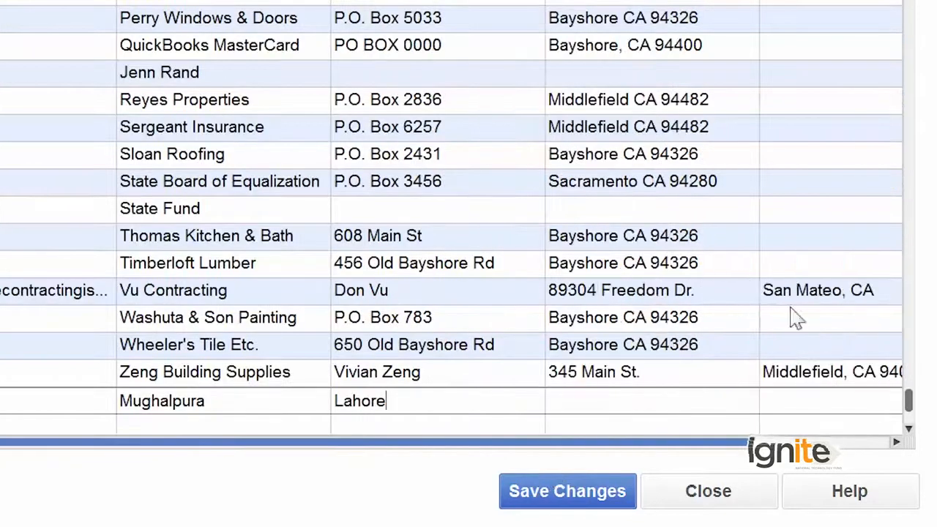
pyautogui.hscroll(5, 795, 317)
pyautogui.moveTo(915, 432); pyautogui.dragTo(812, 442)
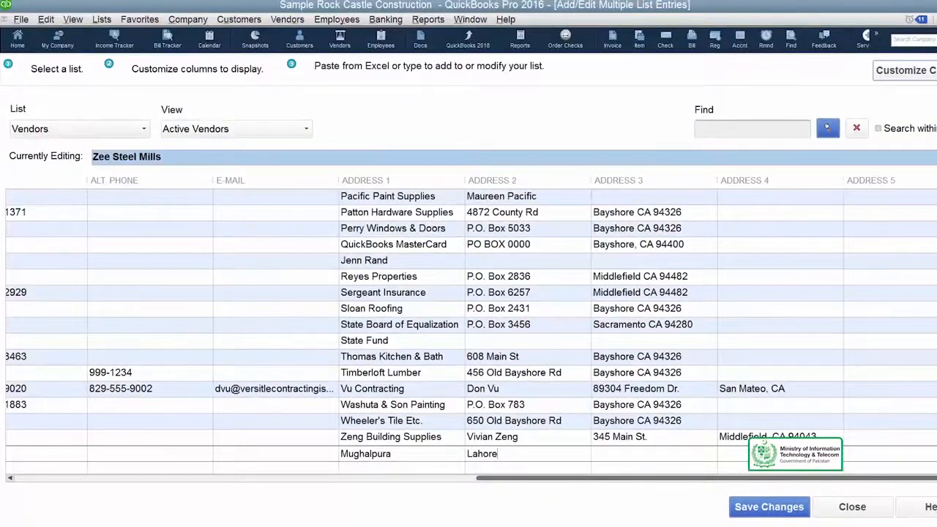
# Customize the vendor list columns by removing Mr./Ms./… from the chosen columns
pyautogui.click(906, 70)
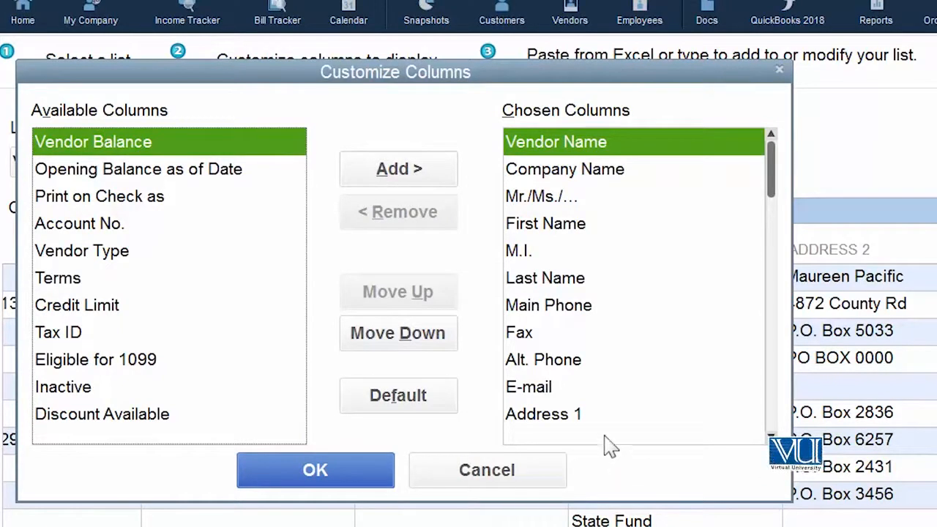
pyautogui.click(560, 209)
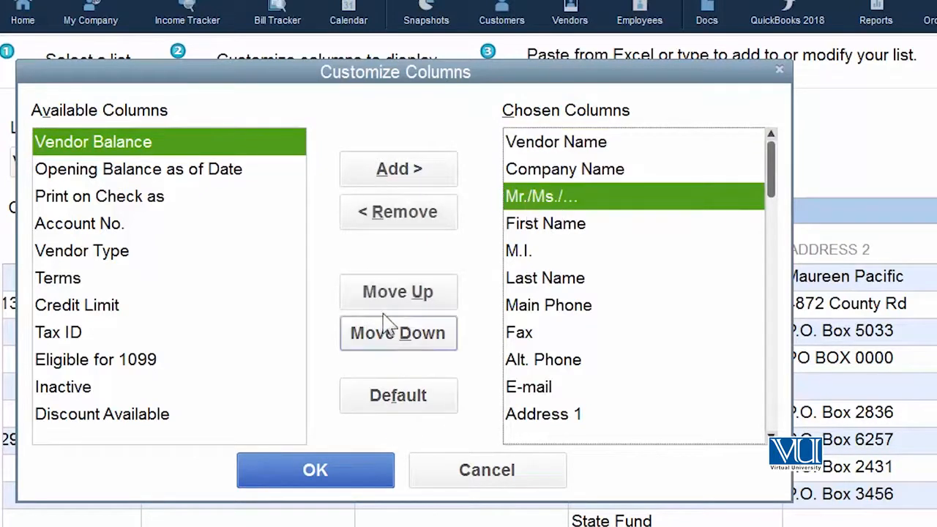
pyautogui.click(407, 219)
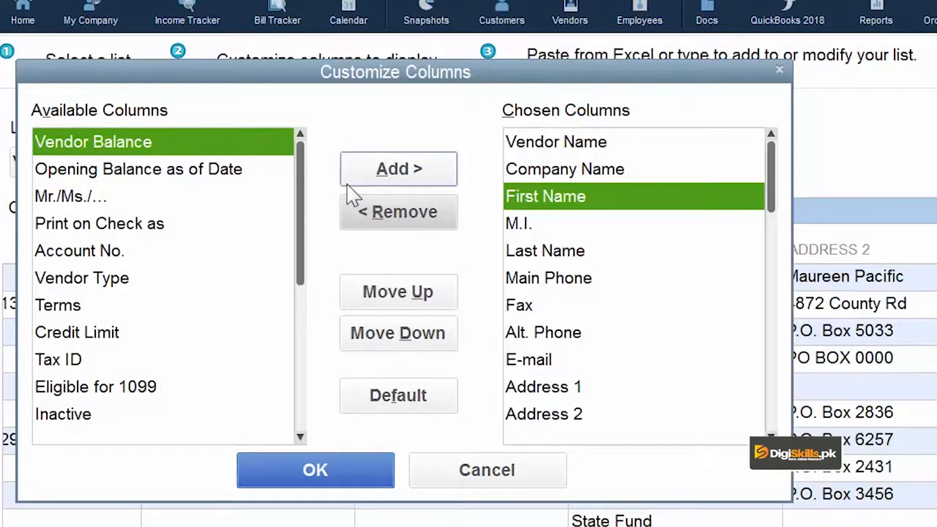
# Add Vendor Type to the chosen columns and apply the column changes to the vendor list
pyautogui.click(107, 285)
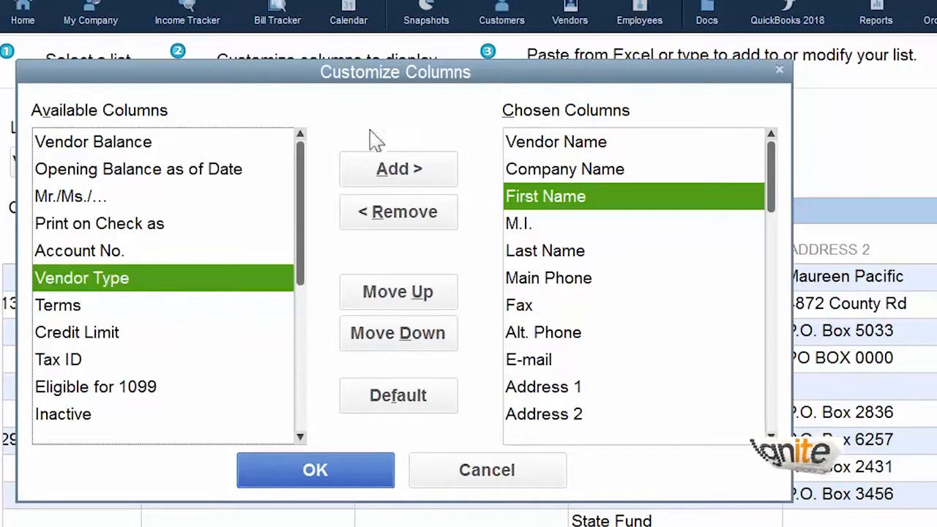
pyautogui.click(393, 178)
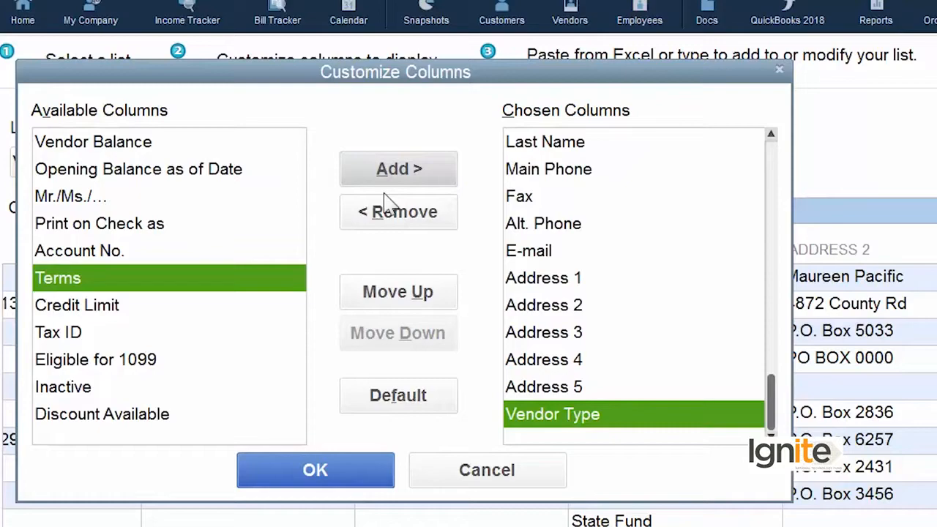
pyautogui.click(311, 487)
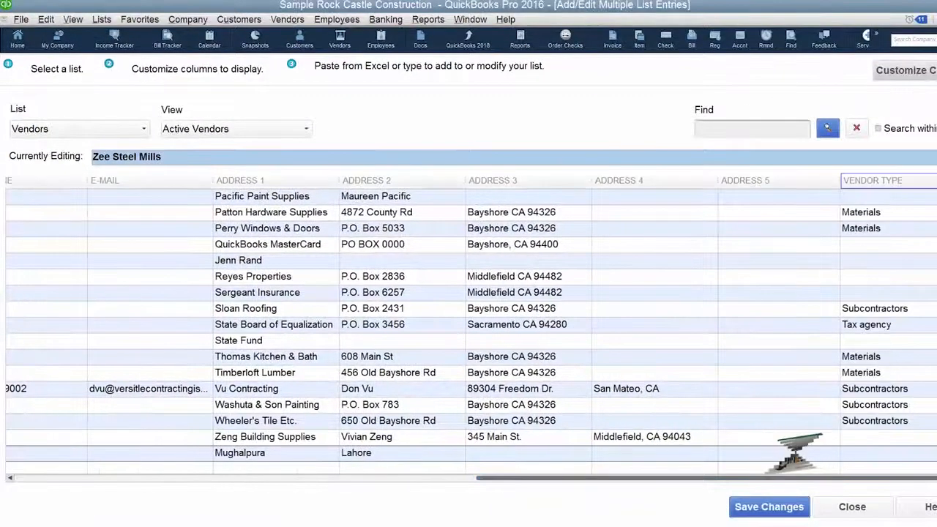
pyautogui.moveTo(876, 479); pyautogui.dragTo(343, 480)
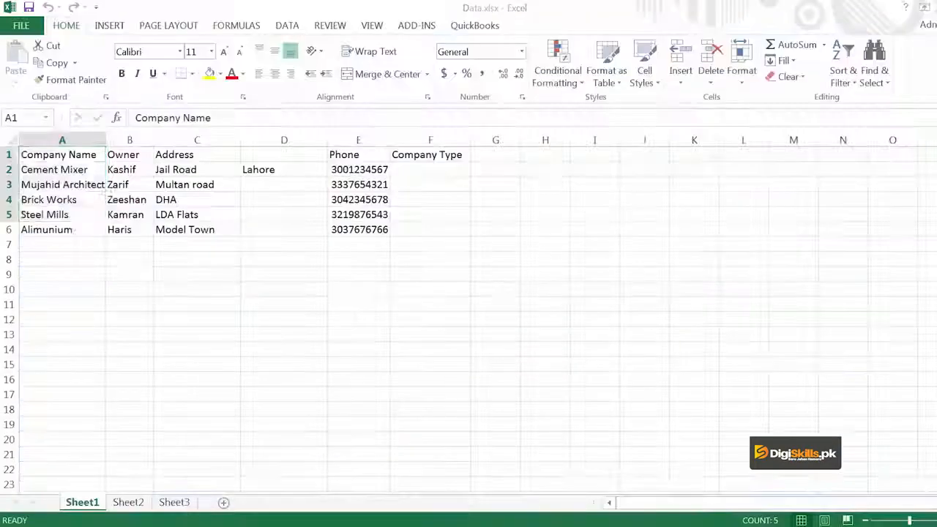
# Switch to Excel and examine the vendor data's headings in row 1 of Data.xlsx, from Company Name through Company Type
pyautogui.click(325, 378)
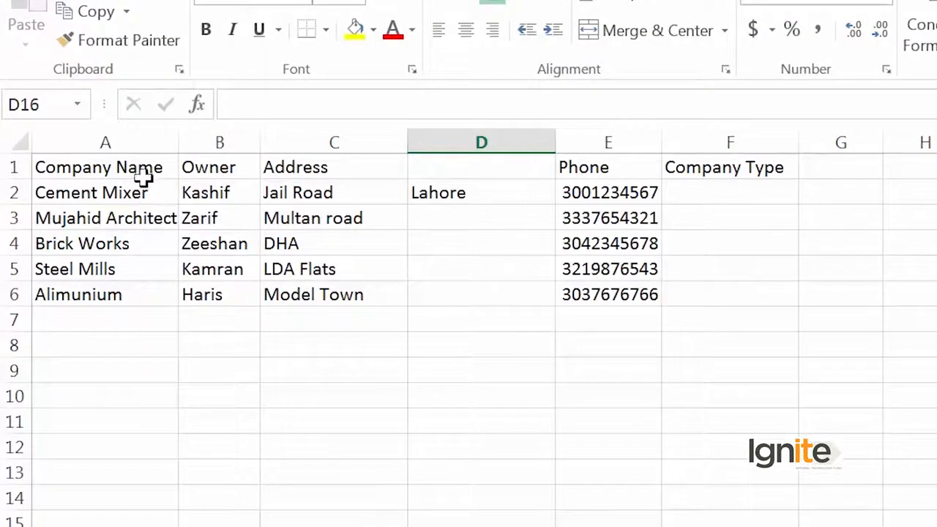
pyautogui.click(139, 164)
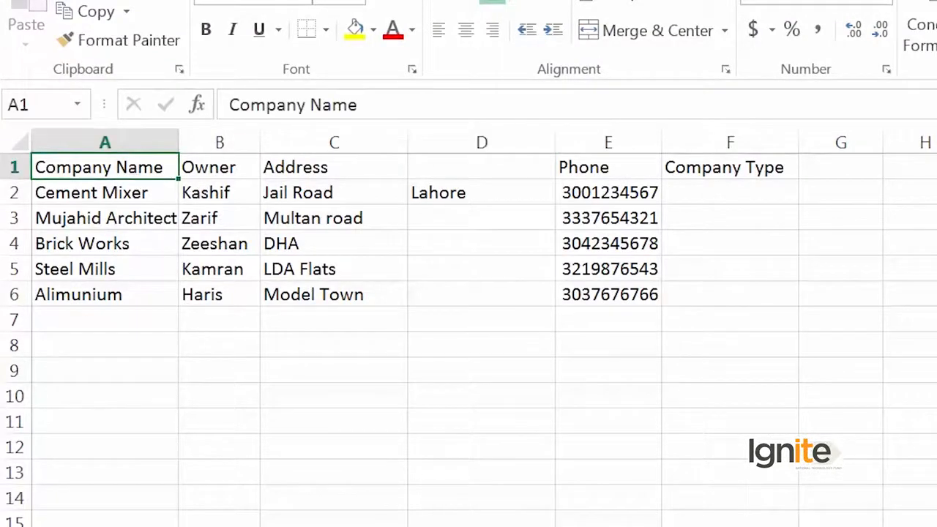
pyautogui.click(219, 167)
pyautogui.click(334, 167)
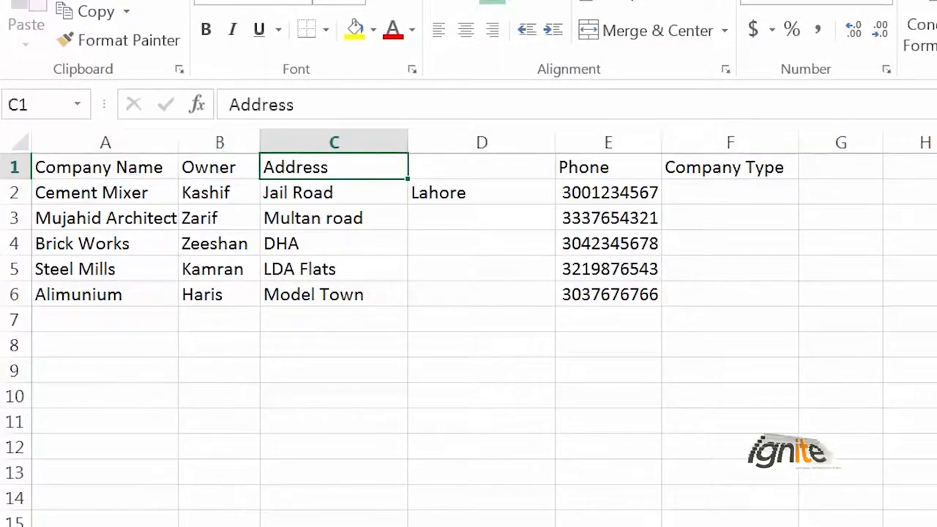
pyautogui.click(482, 166)
pyautogui.click(608, 167)
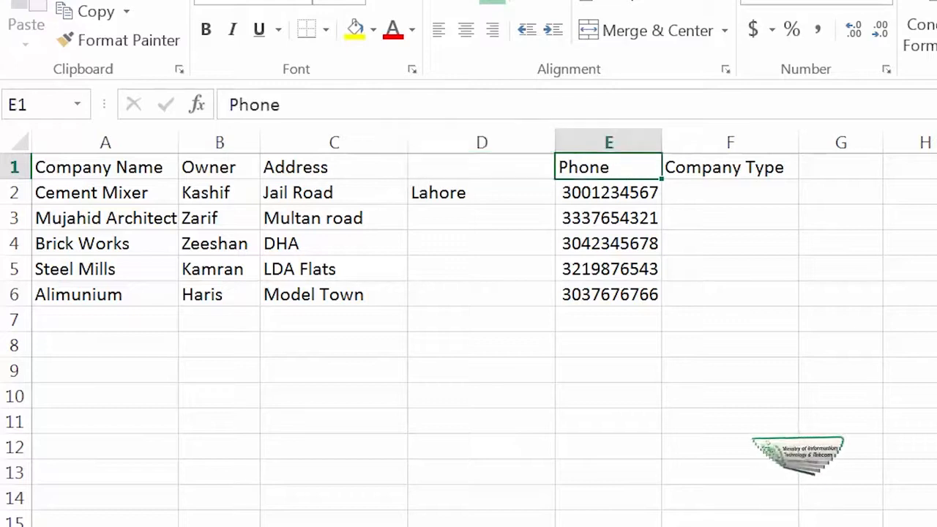
pyautogui.click(729, 167)
pyautogui.press('Left')
pyautogui.press('Left')
pyautogui.press('Left')
pyautogui.press('Left')
pyautogui.press('Left')
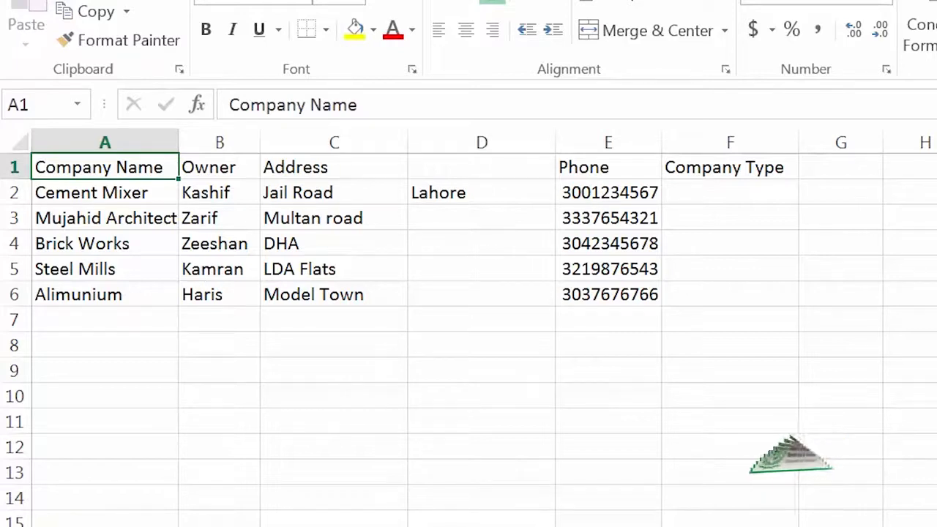
# Copy the company names in A2:A6 and paste them into the QuickBooks Vendor Name column, starting in the row below Zee Steel Mills
pyautogui.moveTo(91, 192); pyautogui.dragTo(92, 294)
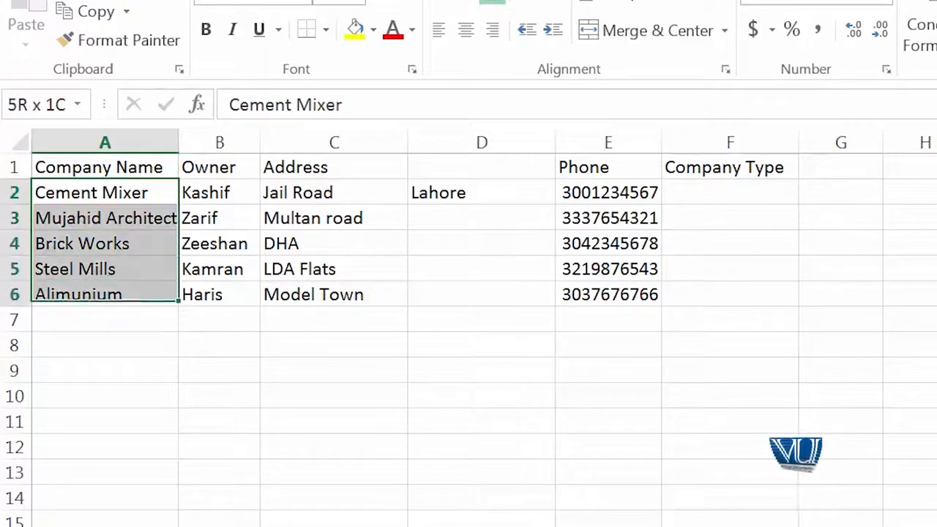
pyautogui.click(89, 18)
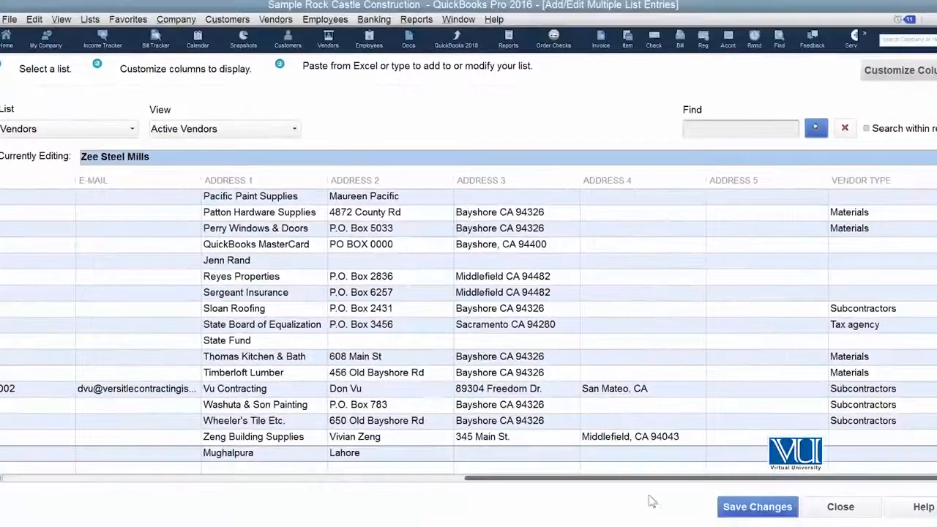
pyautogui.moveTo(819, 481); pyautogui.dragTo(327, 482)
pyautogui.click(45, 464)
pyautogui.hotkey('ctrl', 'v')
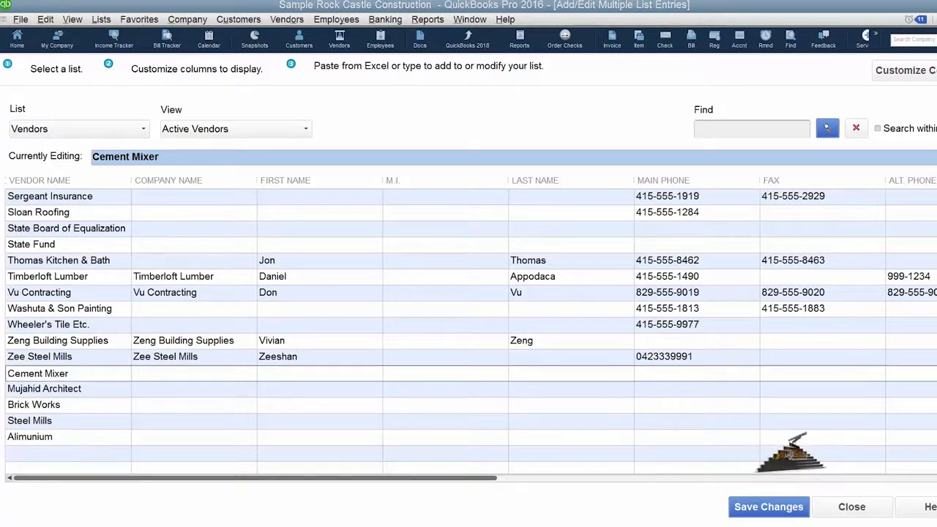
# Copy the owner names in B2:B6 of the Excel sheet and paste them into the QuickBooks First Name column, starting at Cement Mixer
pyautogui.hotkey('alt', 'Tab')
pyautogui.moveTo(120, 170); pyautogui.dragTo(128, 227)
pyautogui.rightClick(129, 216)
pyautogui.click(175, 252)
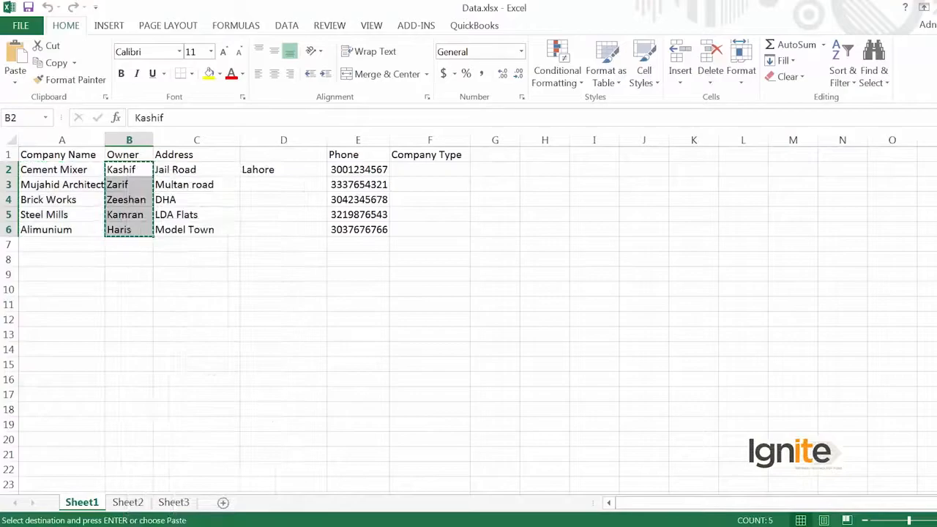
pyautogui.hotkey('alt', 'Tab')
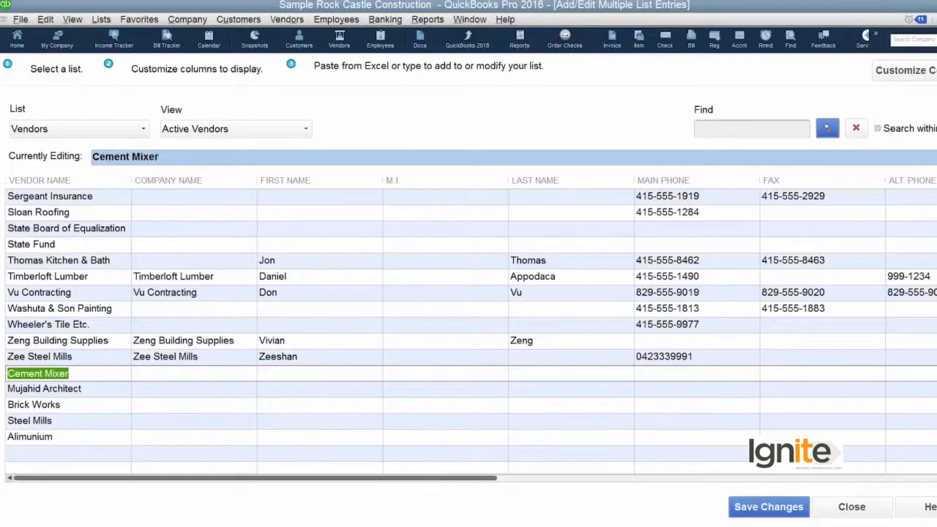
pyautogui.click(278, 380)
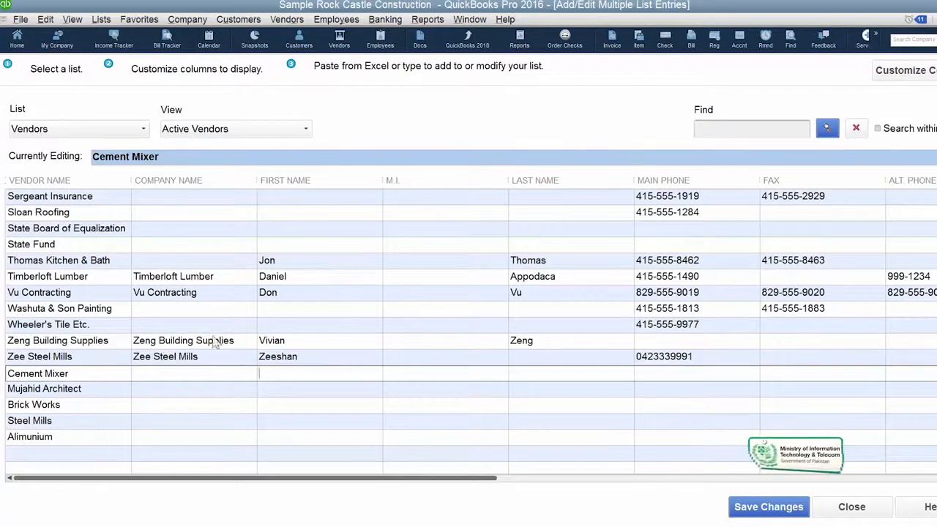
pyautogui.rightClick(301, 379)
pyautogui.click(323, 405)
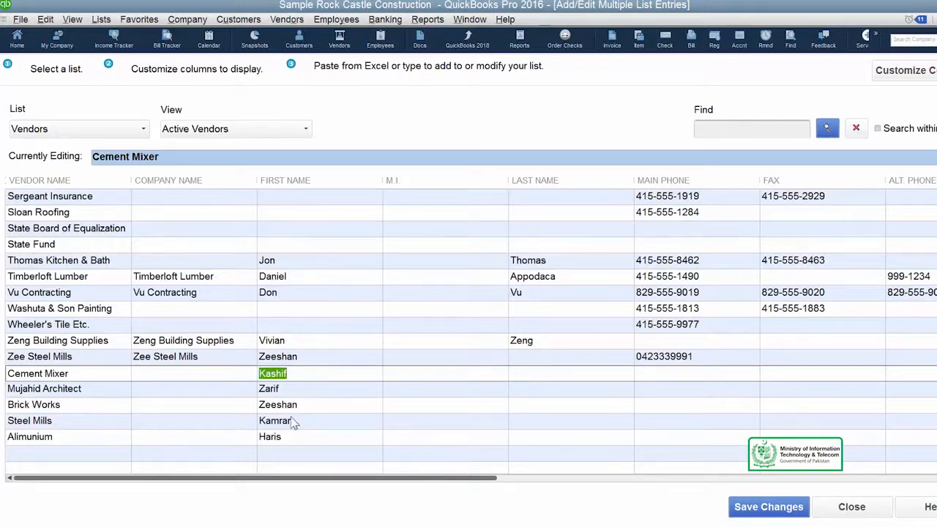
# Copy the addresses in C2:C6 of the Excel sheet and paste them into the QuickBooks Address 1 column, starting at Cement Mixer
pyautogui.click(10, 374)
pyautogui.hotkey('alt', 'Tab')
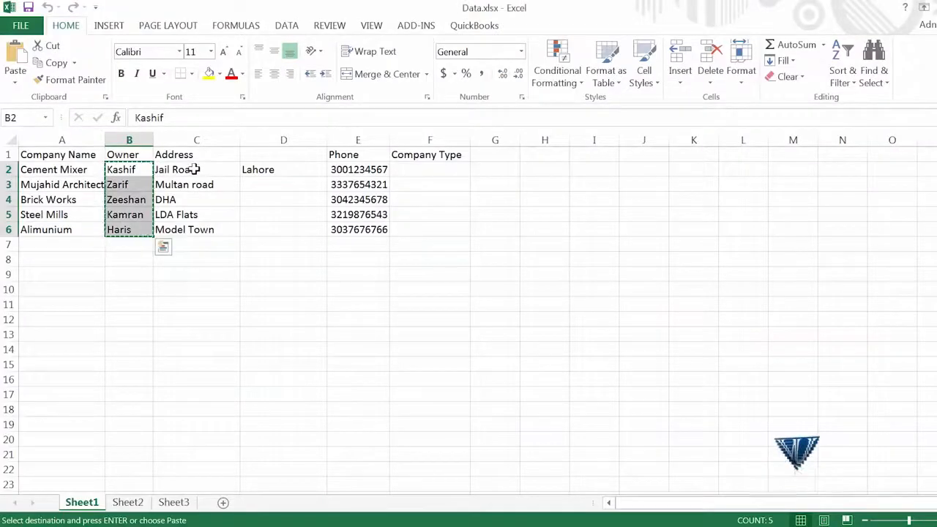
pyautogui.click(195, 169)
pyautogui.moveTo(194, 169); pyautogui.dragTo(190, 224)
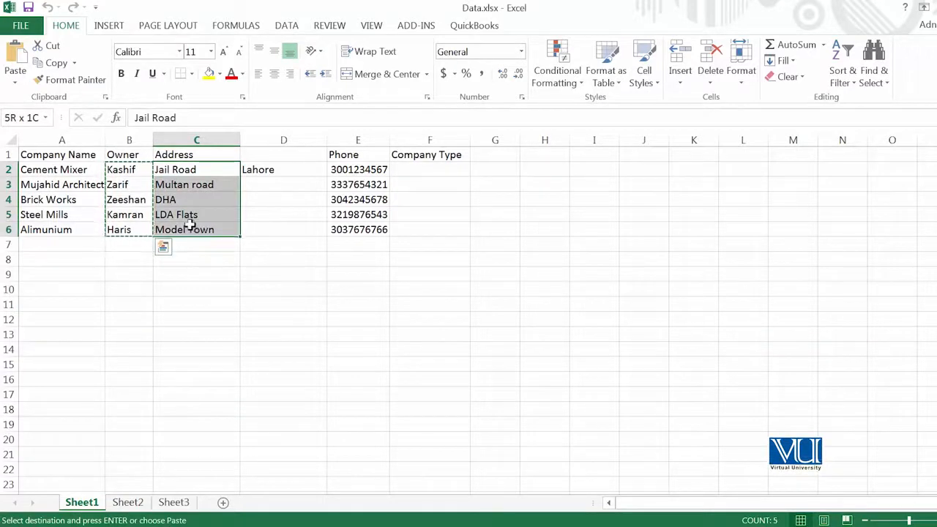
pyautogui.hotkey('ctrl', 'c')
pyautogui.scroll(-1, 176, 170)
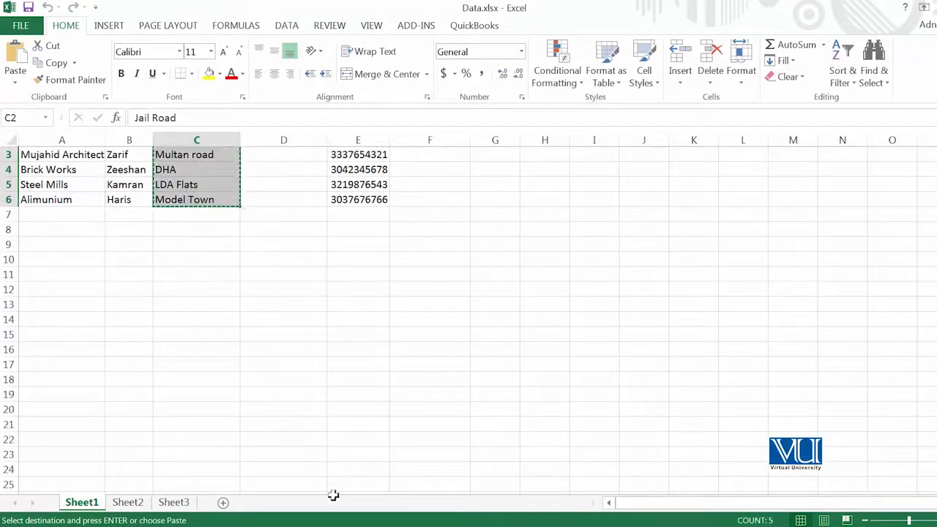
pyautogui.click(315, 469)
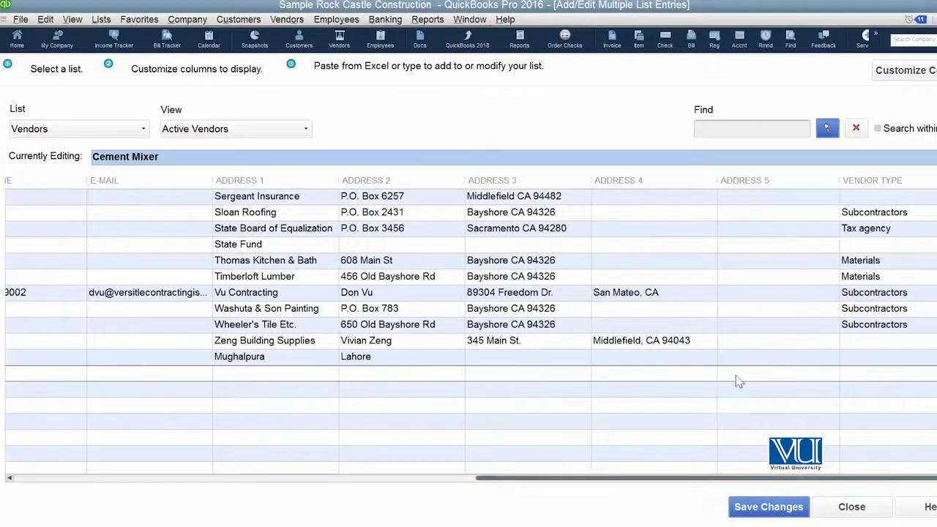
pyautogui.click(263, 373)
pyautogui.hotkey('ctrl', 'v')
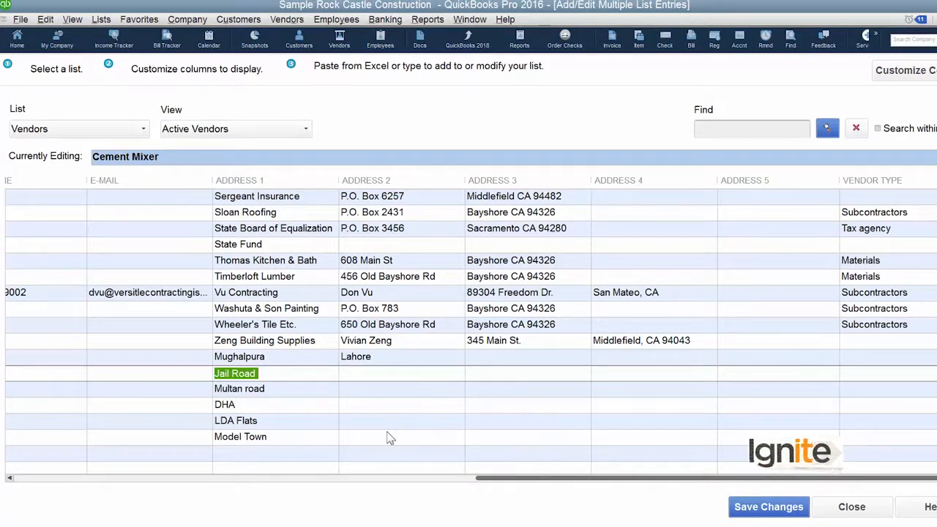
# Copy the Address 2 city of Zee Steel Mills down to all the new vendor rows below it
pyautogui.rightClick(418, 360)
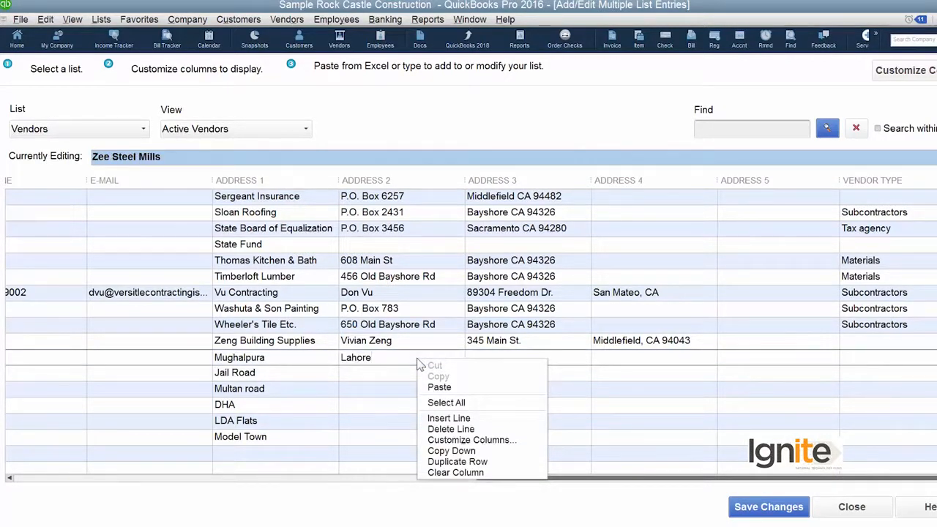
pyautogui.click(477, 453)
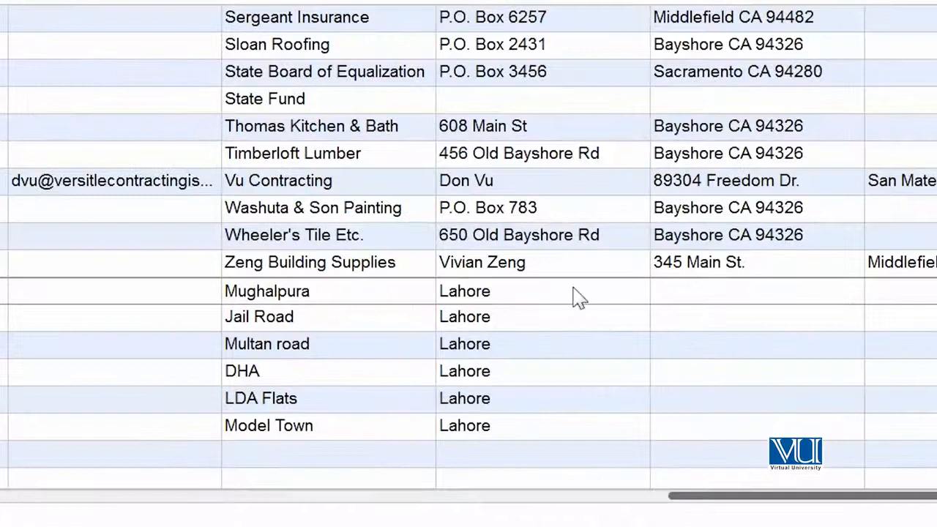
pyautogui.rightClick(576, 297)
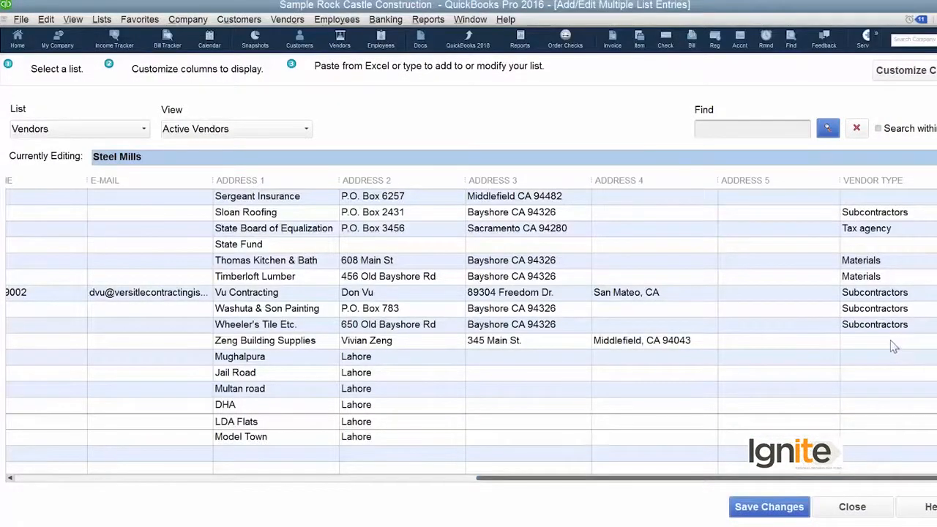
# Set the vendor type of Zee Steel Mills to Materials and copy it down to the new vendors below
pyautogui.click(893, 343)
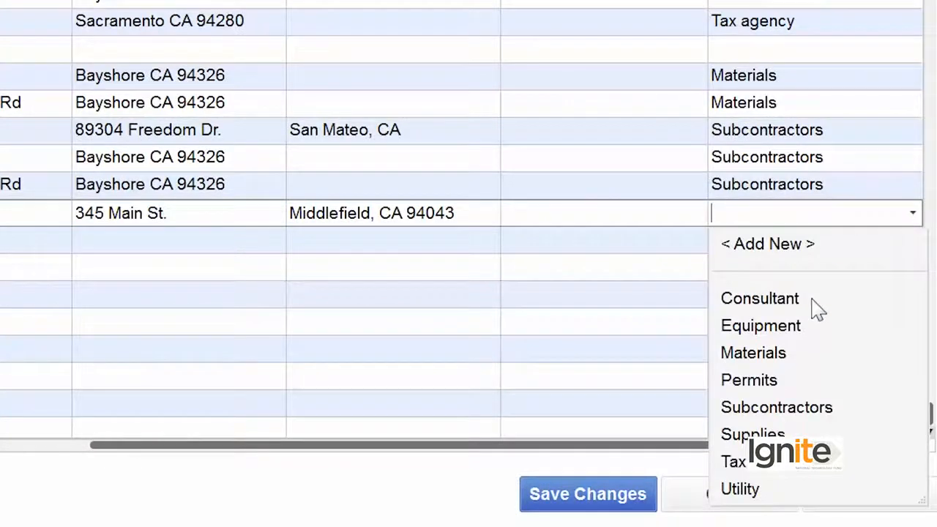
pyautogui.click(788, 382)
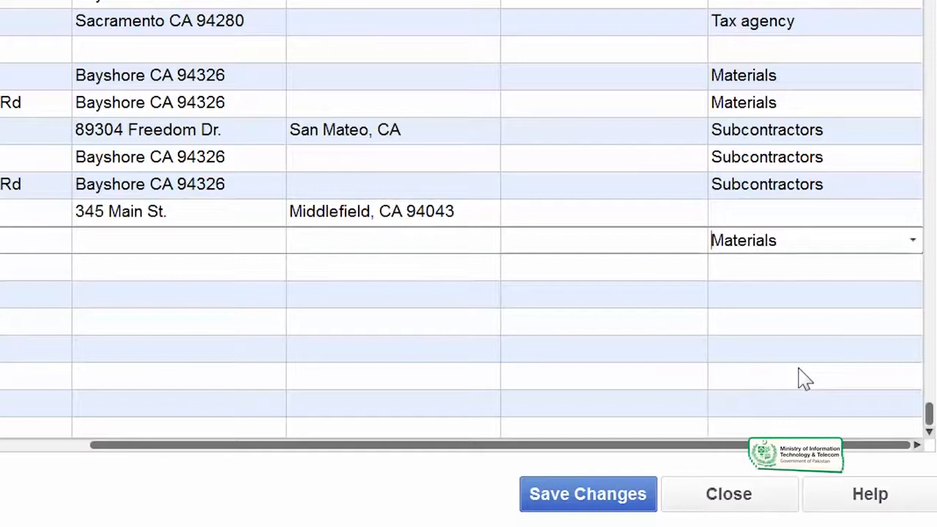
pyautogui.click(912, 241)
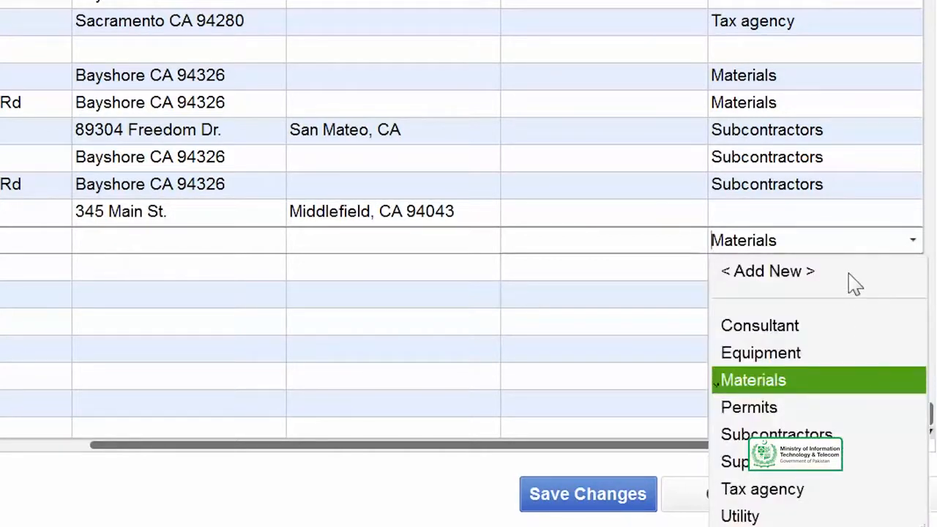
pyautogui.rightClick(826, 242)
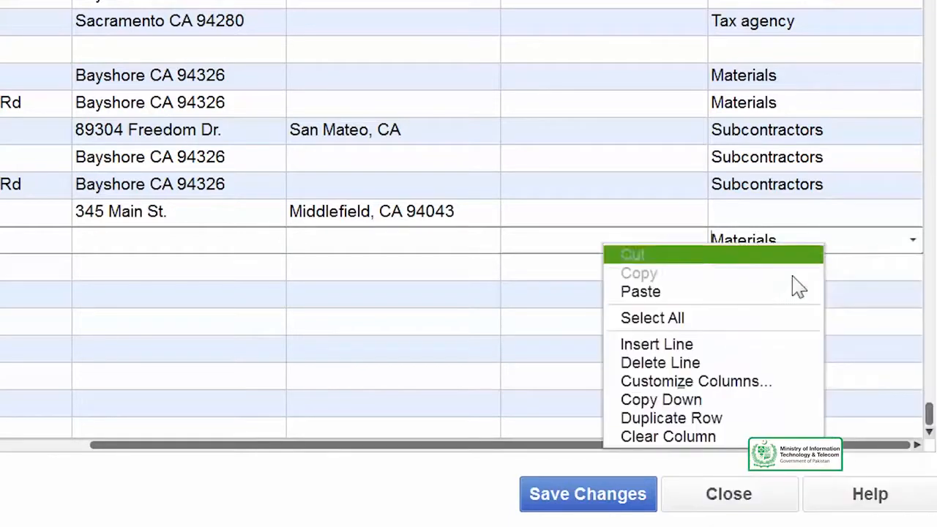
pyautogui.click(748, 401)
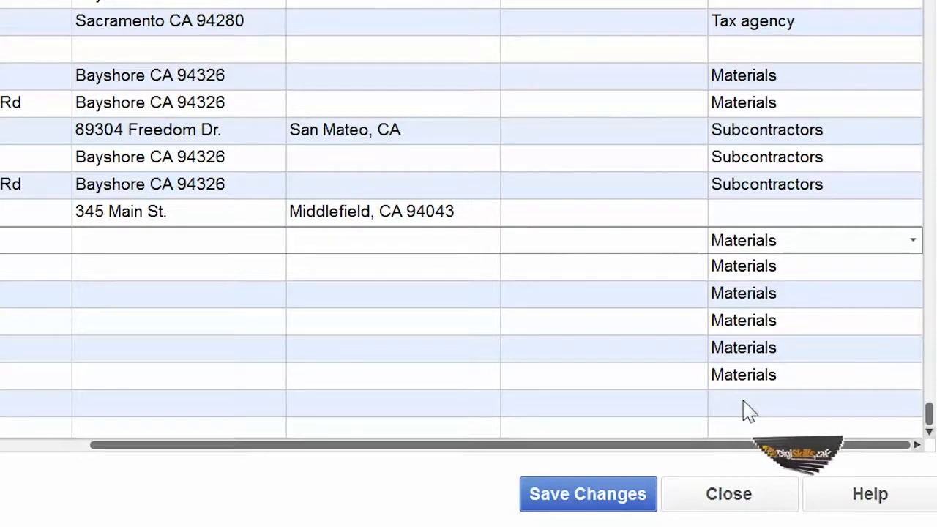
# Save the new vendor records and close the multiple list entries window
pyautogui.click(600, 504)
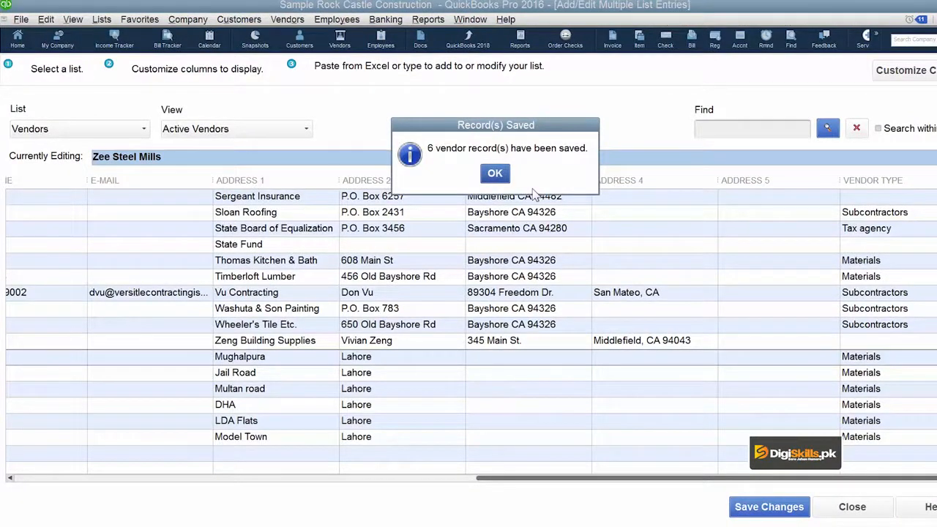
pyautogui.click(495, 174)
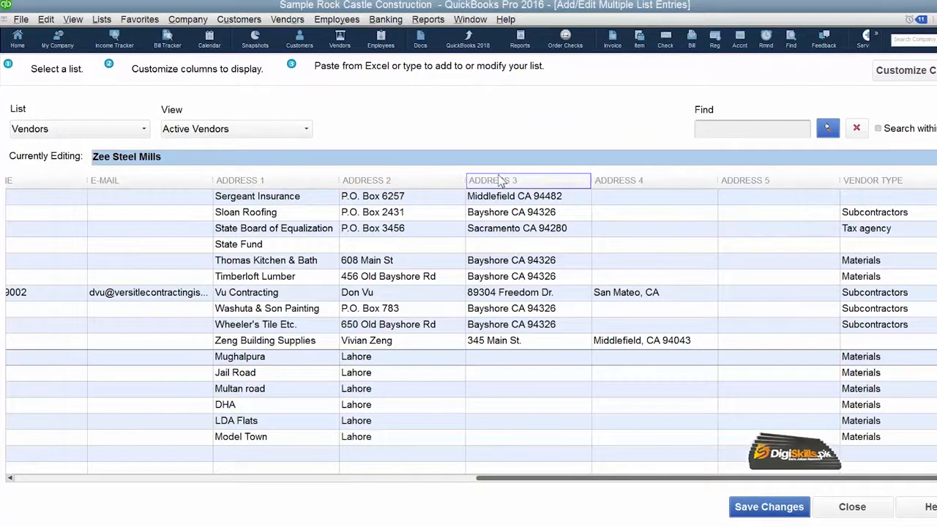
pyautogui.click(852, 507)
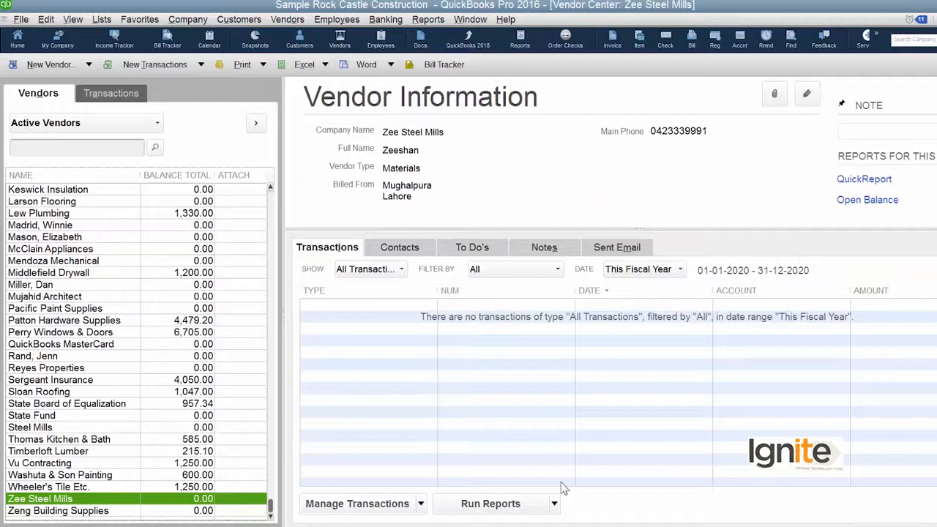